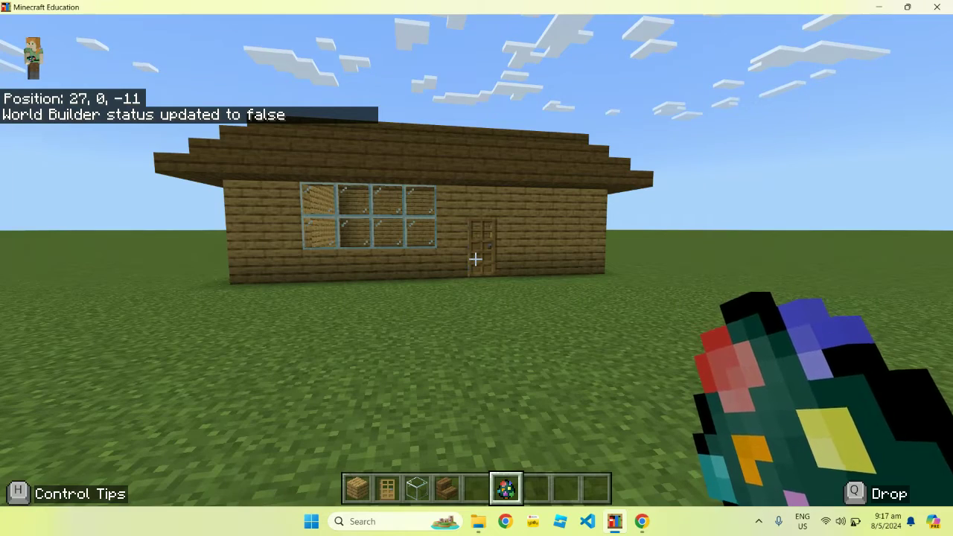
# Equip spruce stairs and fly up to the gap in the roof's front edge
pyautogui.press('4')
pyautogui.press('space')
pyautogui.press('w')
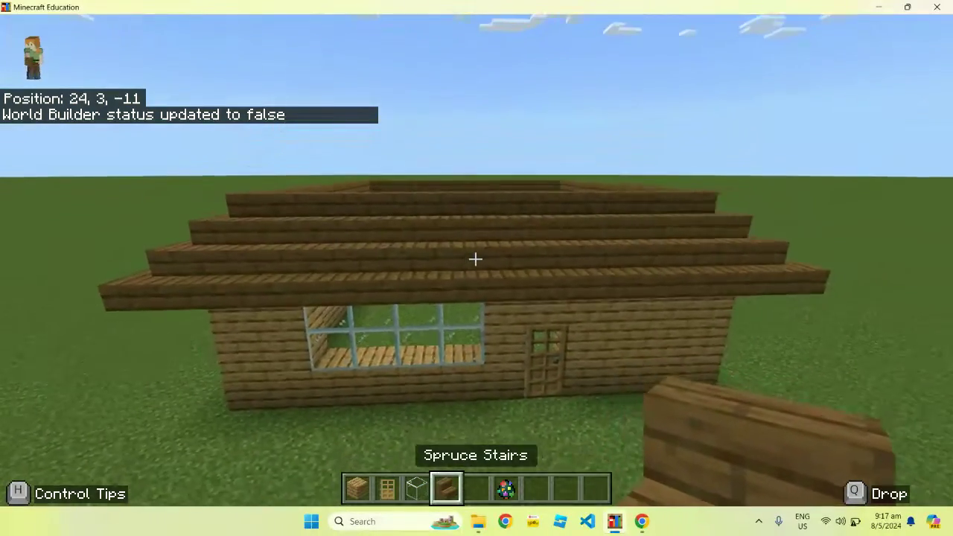
pyautogui.press('s')
pyautogui.press('w')
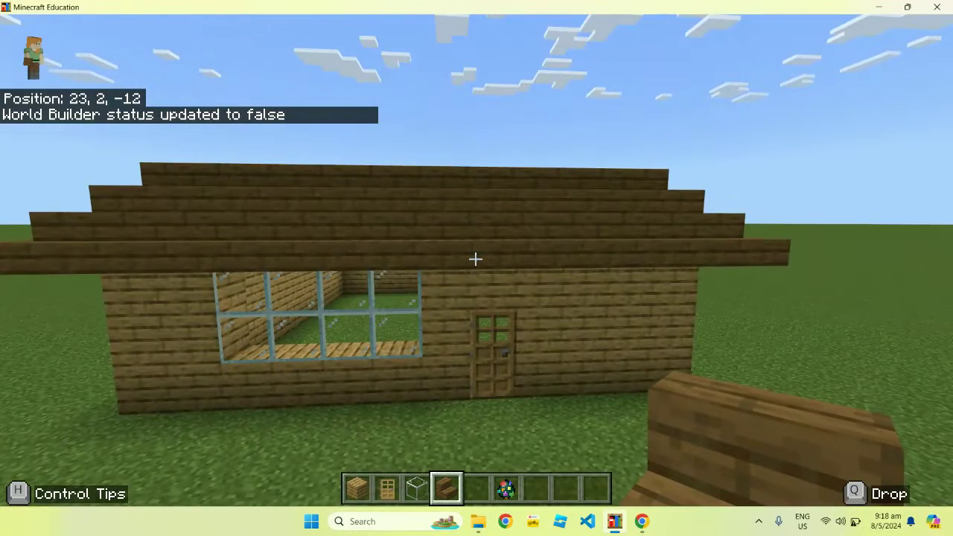
pyautogui.press('w')
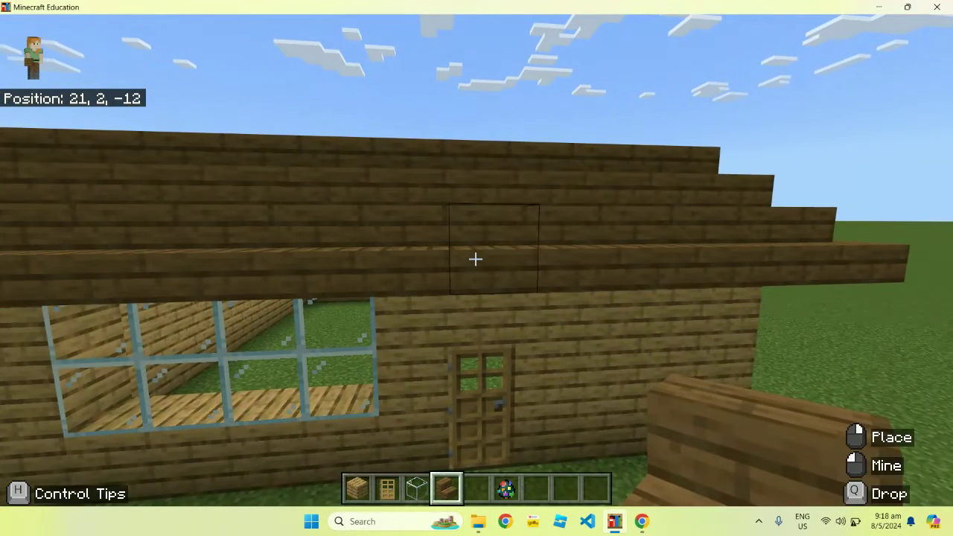
pyautogui.scroll(-1, 476, 258)
pyautogui.scroll(1, 475, 259)
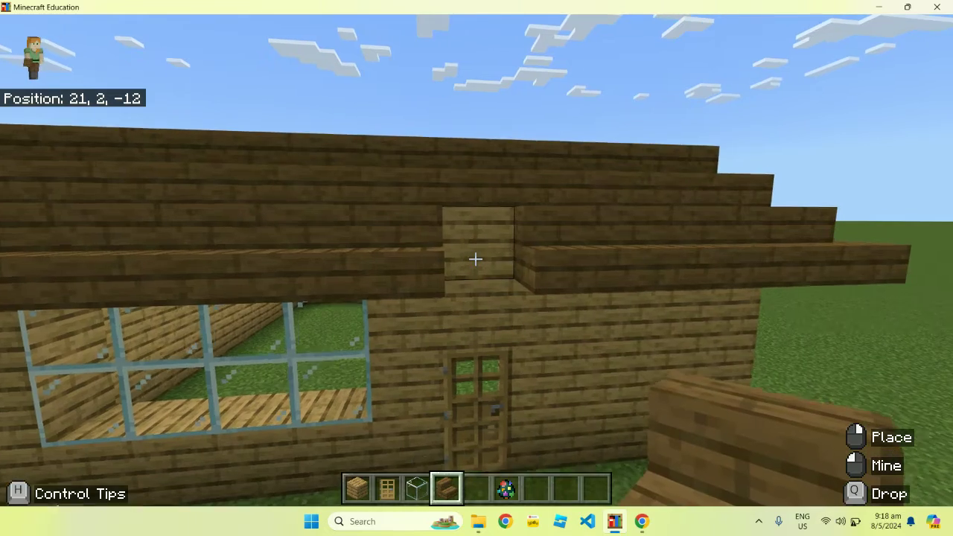
# Replace the mismatched roof-edge block with a spruce stair, then back away to view the house
pyautogui.rightClick(476, 258)
pyautogui.press('a')
pyautogui.press('d')
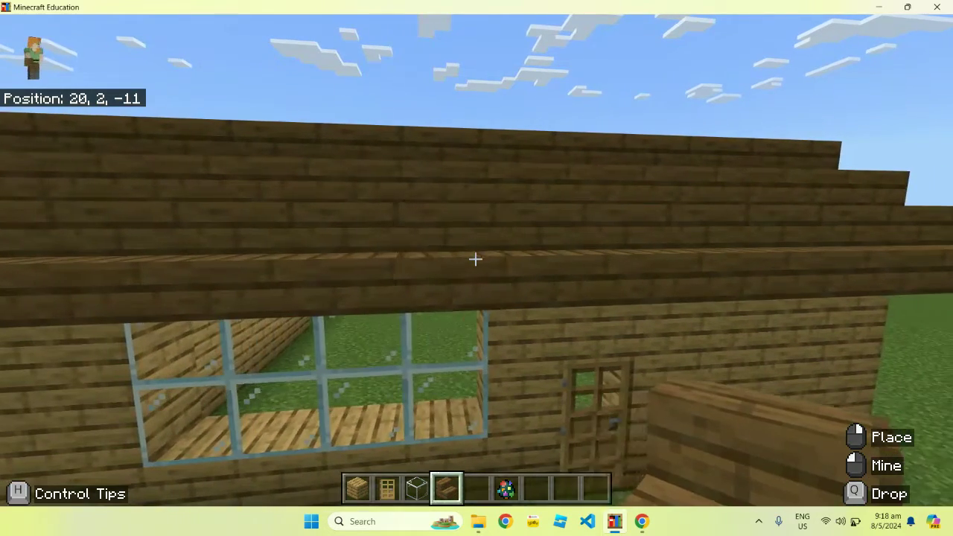
pyautogui.click(476, 258)
pyautogui.rightClick(476, 258)
pyautogui.press('s')
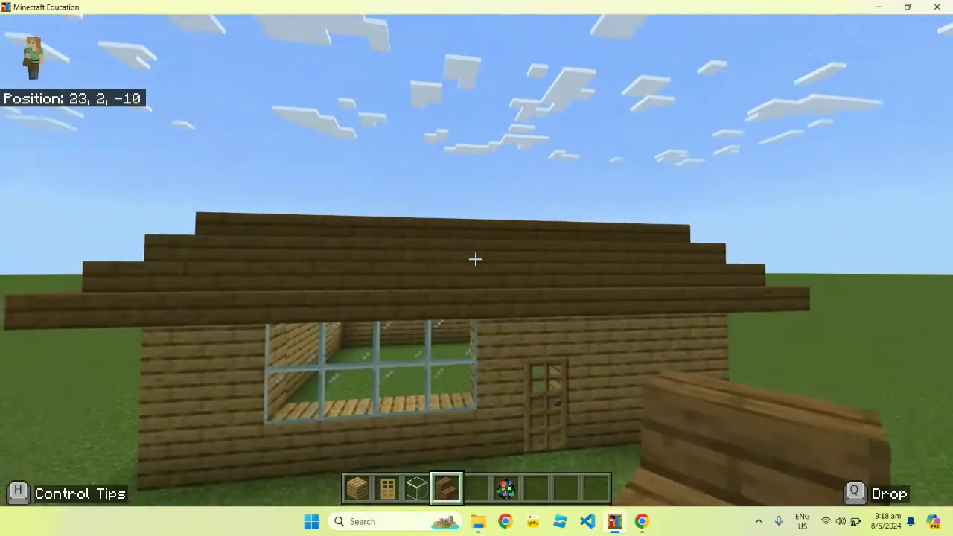
pyautogui.press('s')
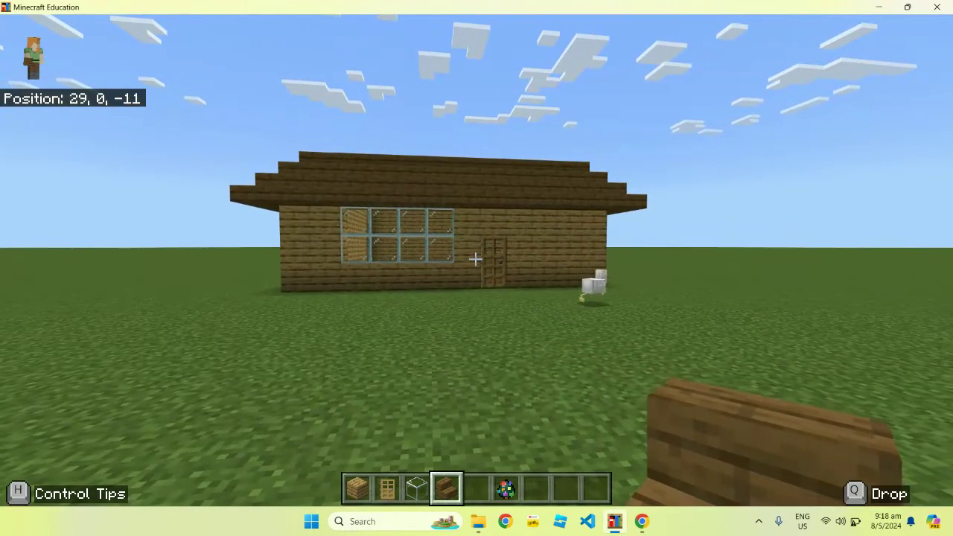
# Hold the Spawn NPC egg and check the creative inventory's 'npc' search results
pyautogui.press('5')
pyautogui.press('6')
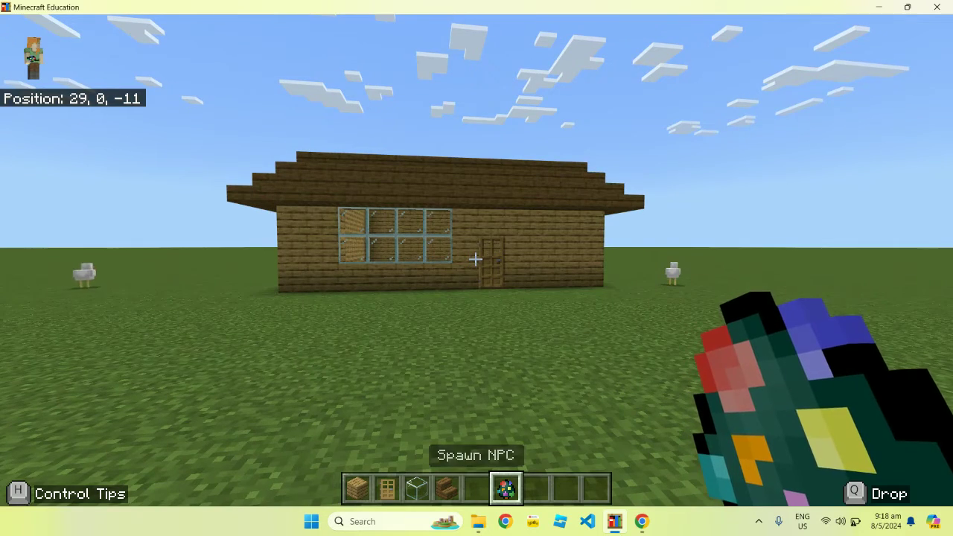
pyautogui.press('w')
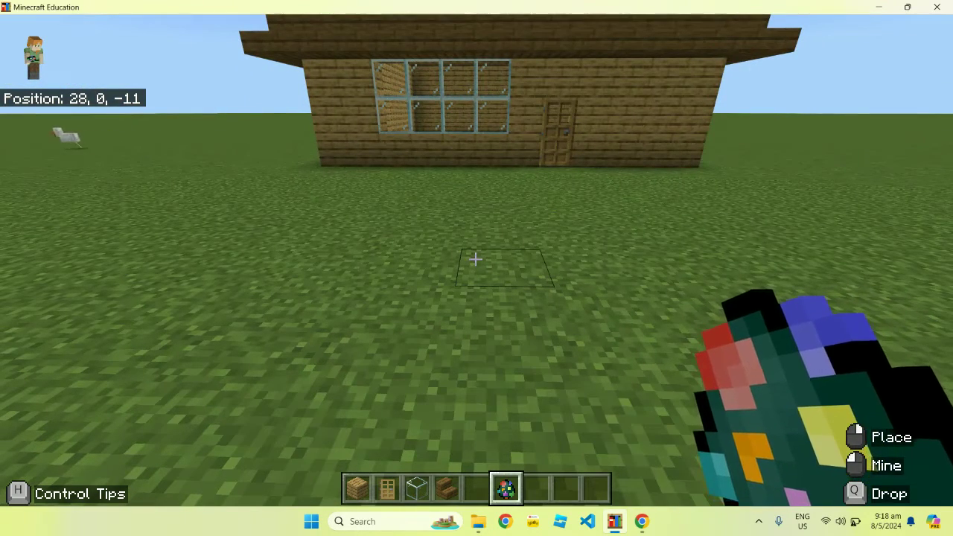
pyautogui.moveTo(475, 259)
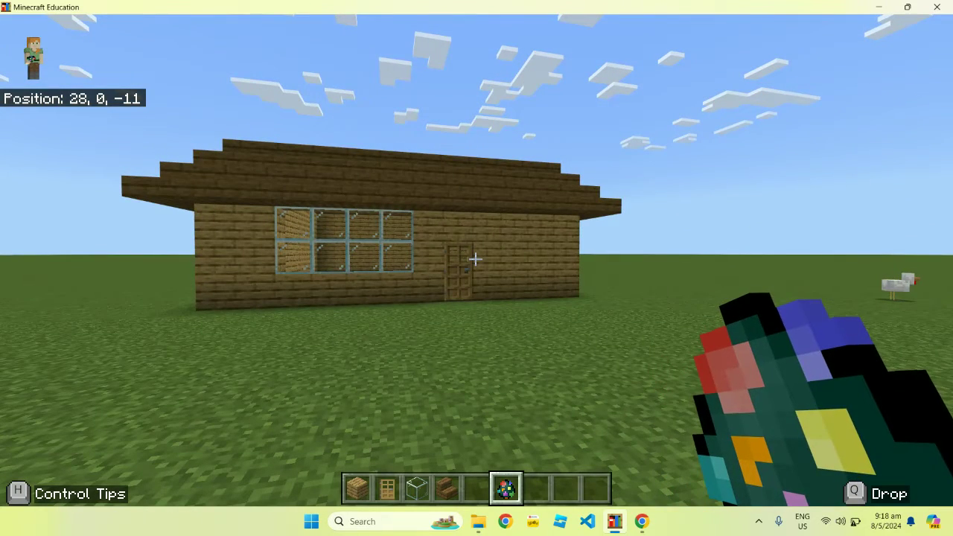
pyautogui.press('e')
pyautogui.click(298, 176)
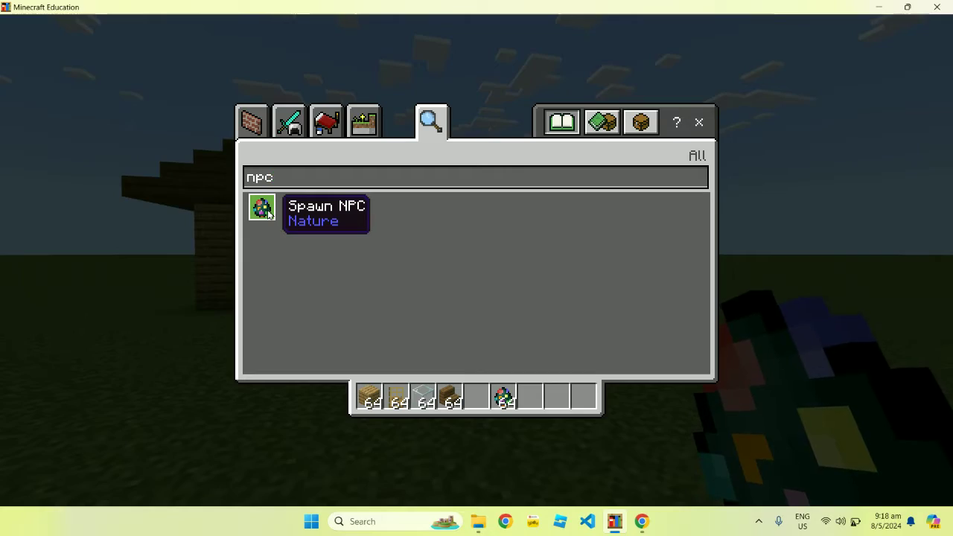
pyautogui.press('Escape')
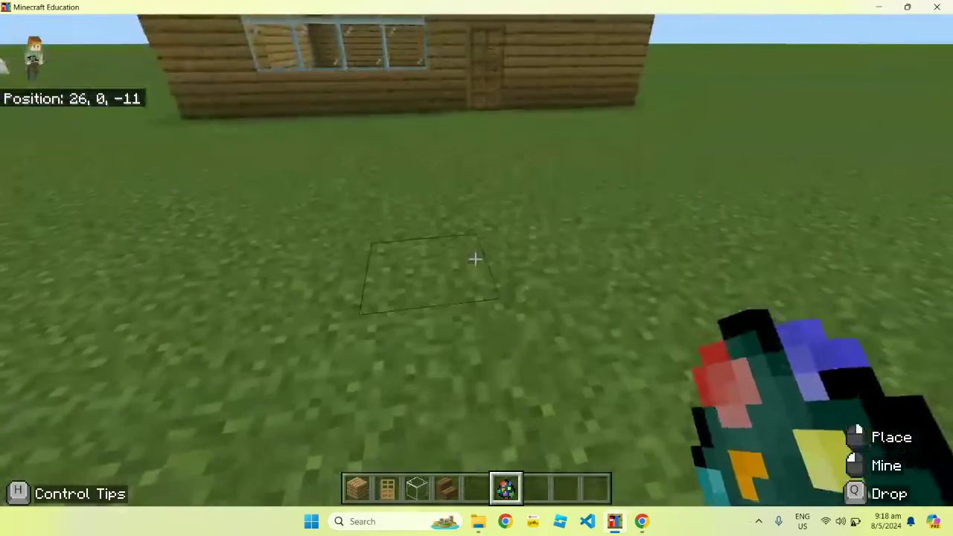
# After NPC spawning is refused, enable World Builder with the /wb command
pyautogui.rightClick(475, 258)
pyautogui.rightClick(475, 259)
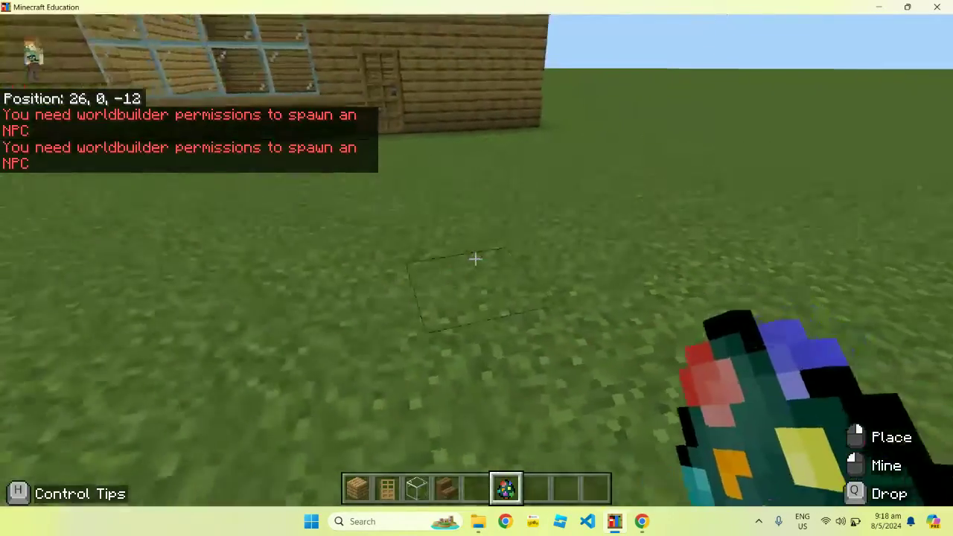
pyautogui.rightClick(475, 258)
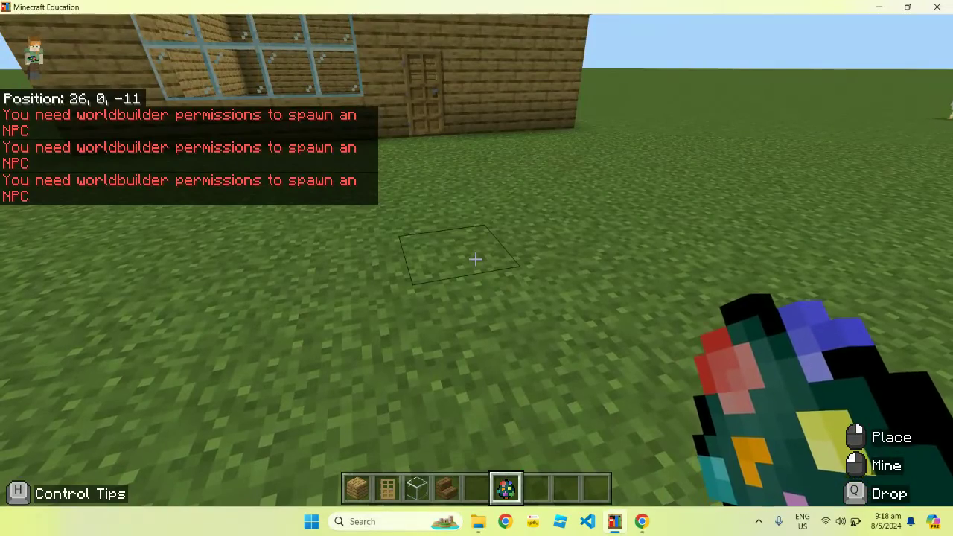
pyautogui.press('/')
pyautogui.write('wb')
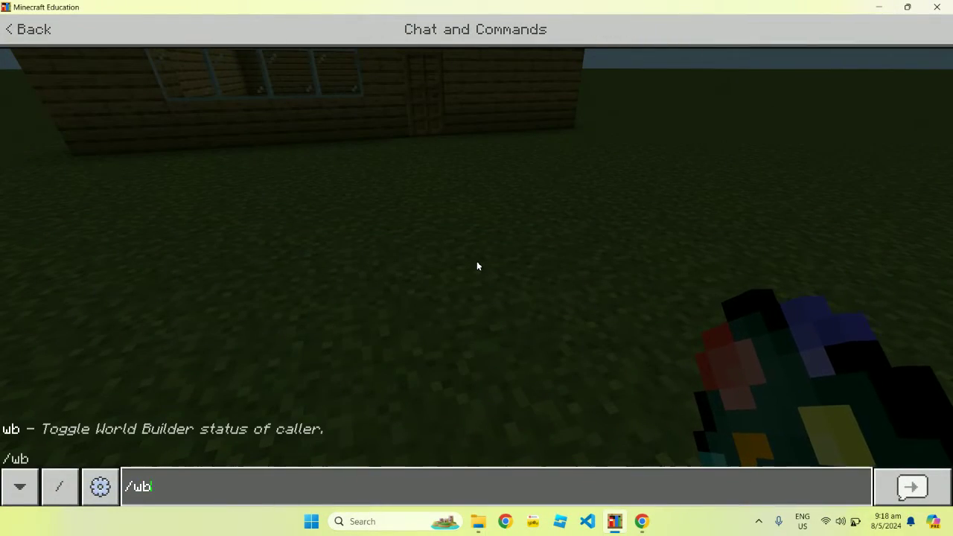
pyautogui.press('Return')
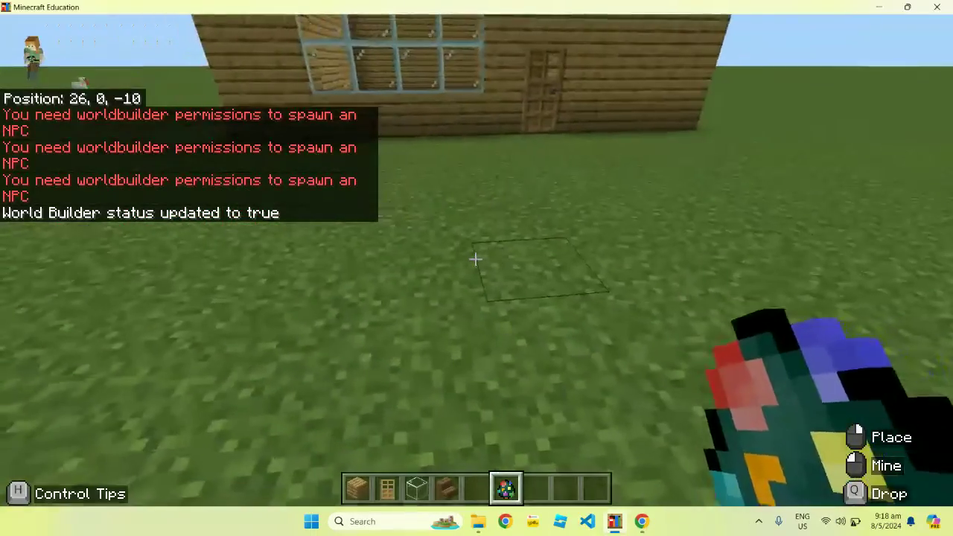
# Place an NPC on the grass in front of the house and open its settings
pyautogui.rightClick(476, 259)
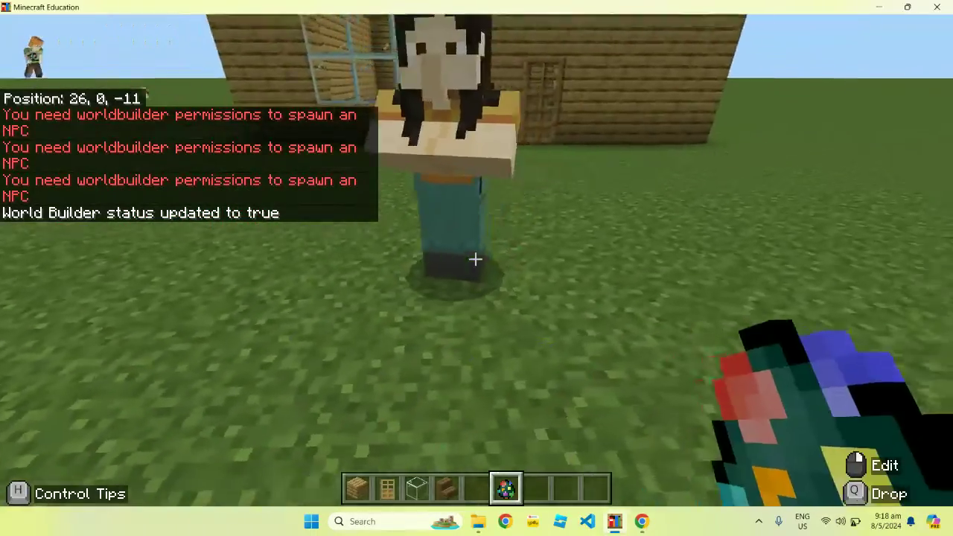
pyautogui.rightClick(475, 259)
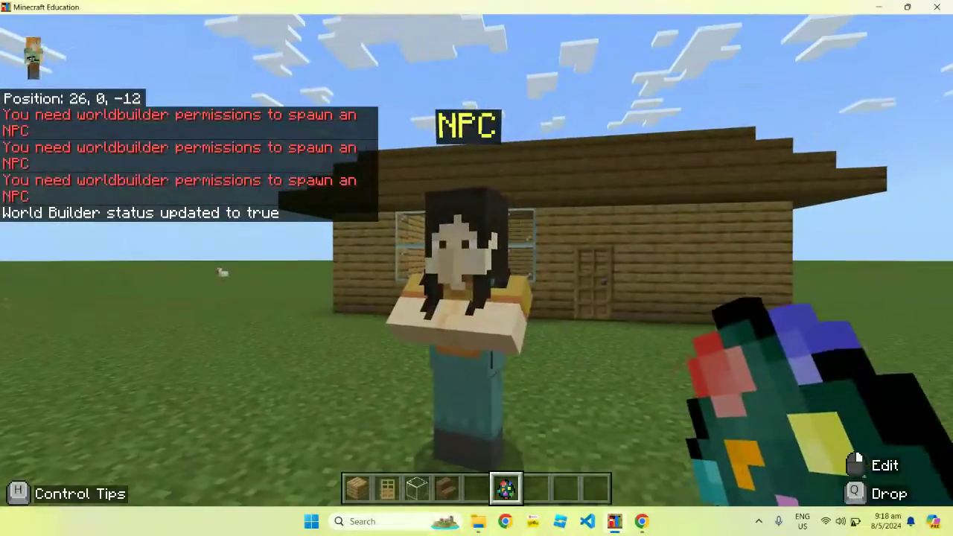
pyautogui.rightClick(475, 258)
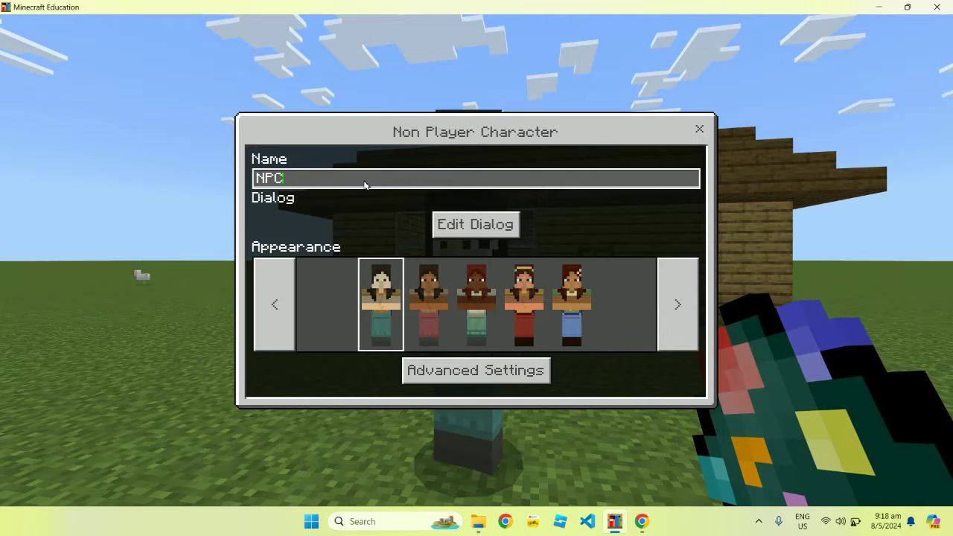
# Rename the NPC to John and give it the first lab-coat scientist skin
pyautogui.press('BackSpace')
pyautogui.press('BackSpace')
pyautogui.press('BackSpace')
pyautogui.write('J')
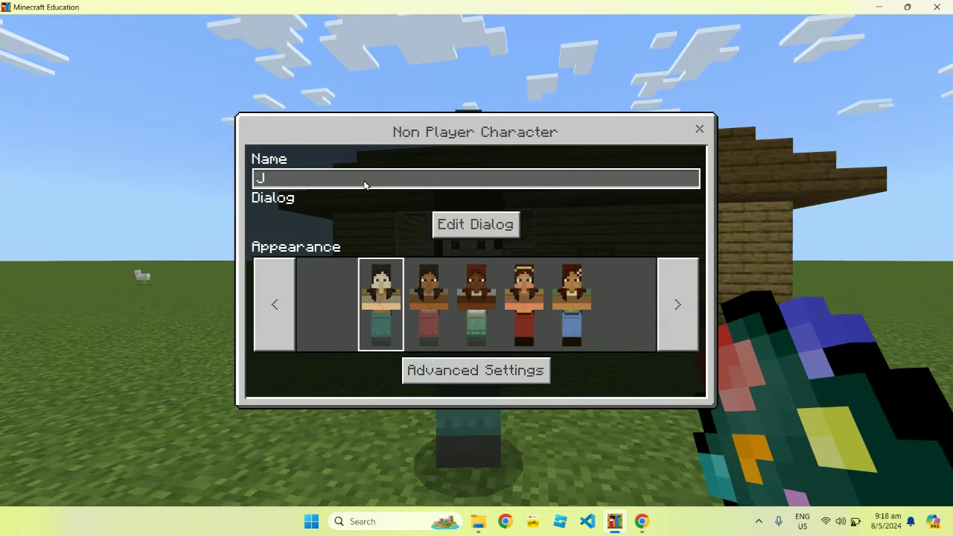
pyautogui.write('ohn')
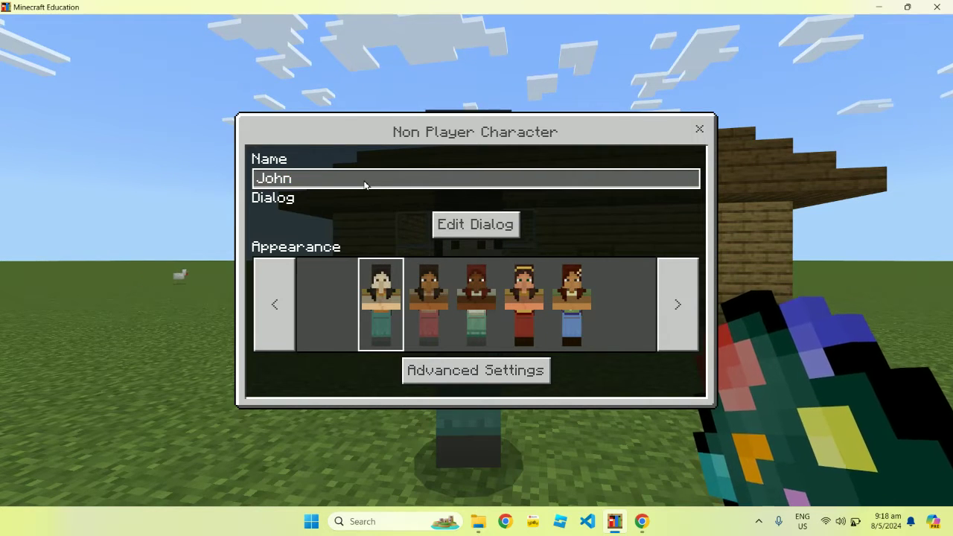
pyautogui.click(669, 287)
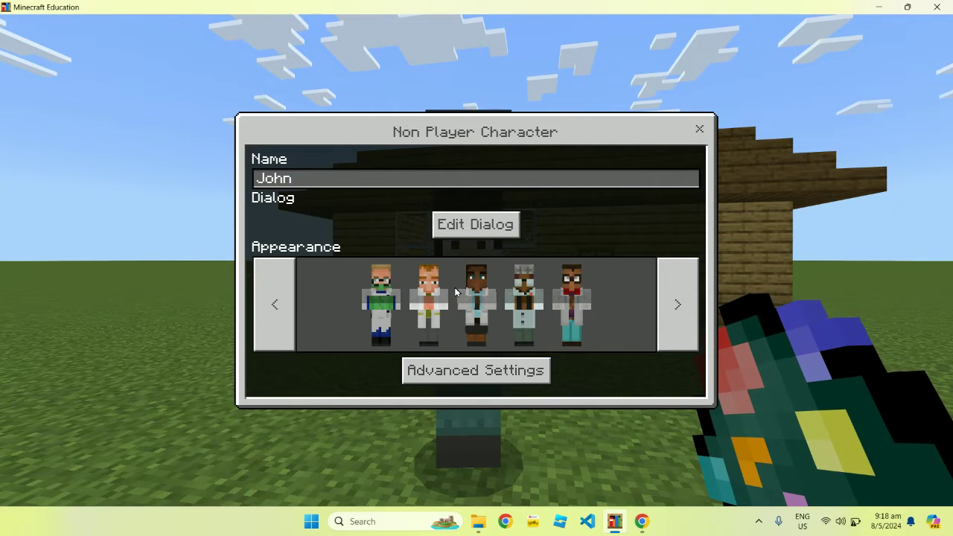
pyautogui.click(383, 292)
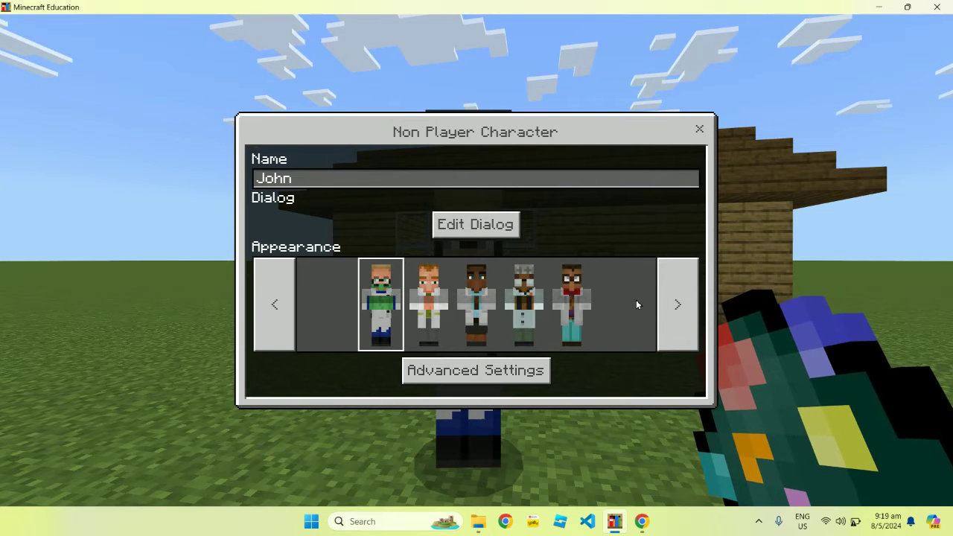
pyautogui.click(516, 224)
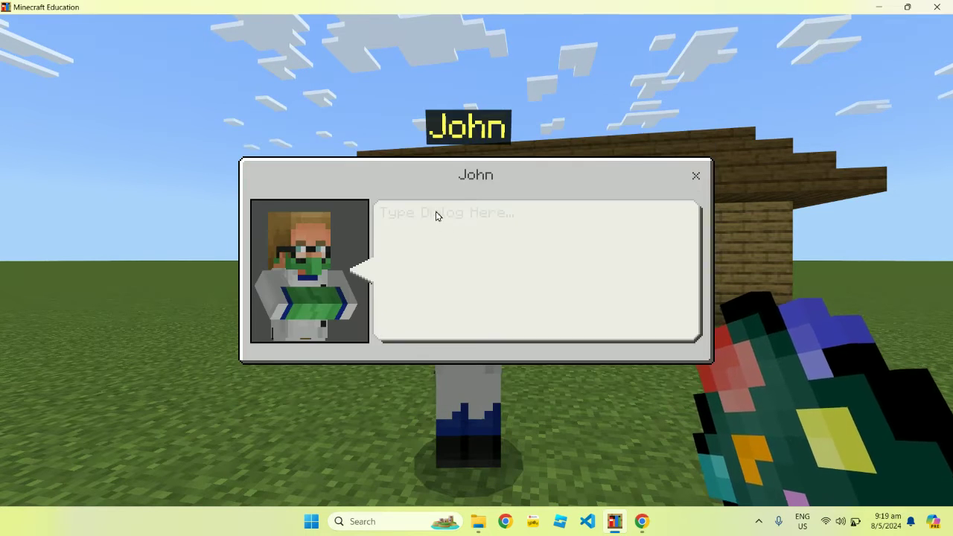
# Write John's dialog lines 'Lets learn about recycling!' and 'Lets get to the castle!'
pyautogui.click(437, 216)
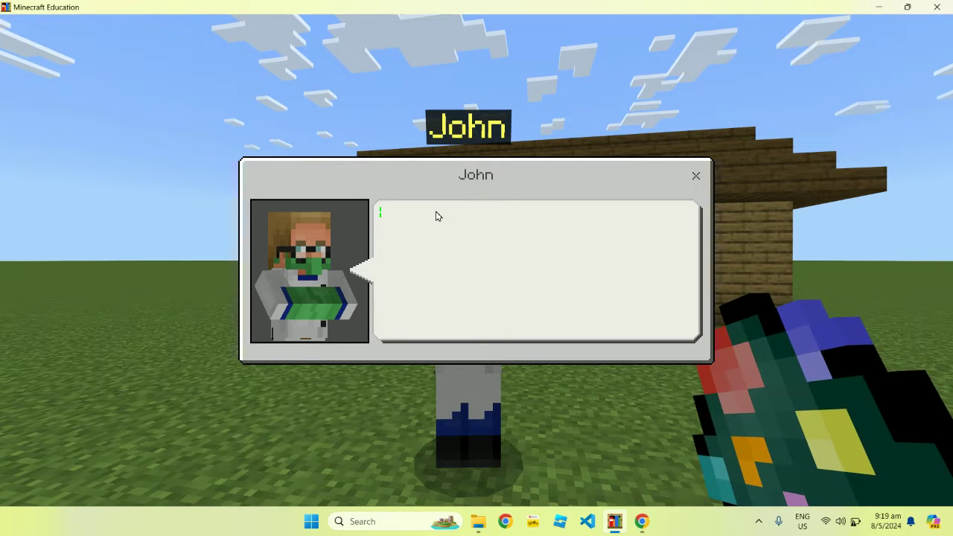
pyautogui.write('Lets lear')
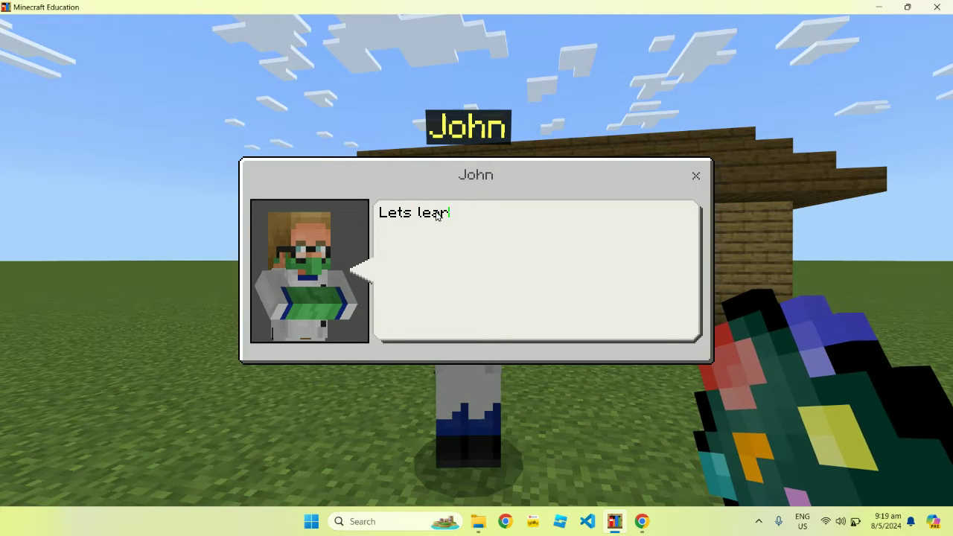
pyautogui.write('n about recycl')
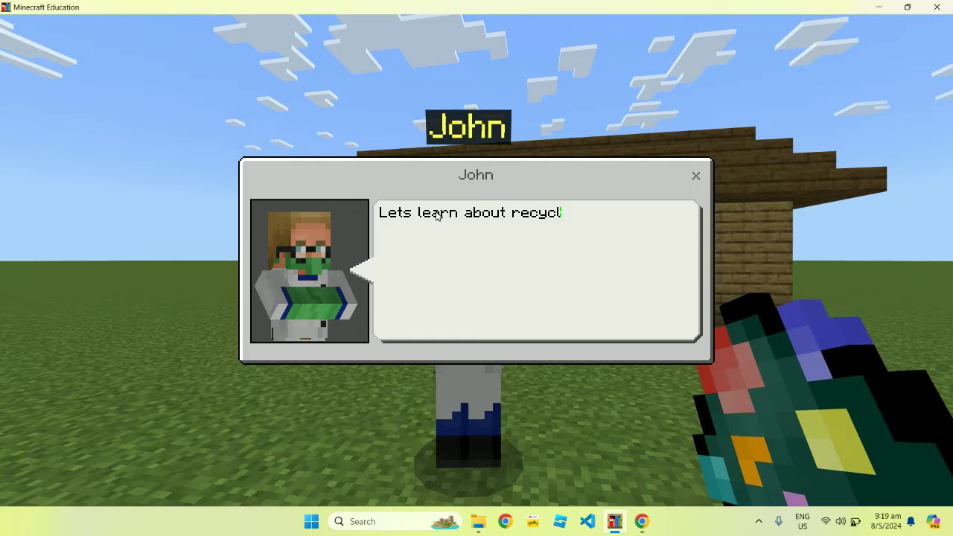
pyautogui.write('ing!')
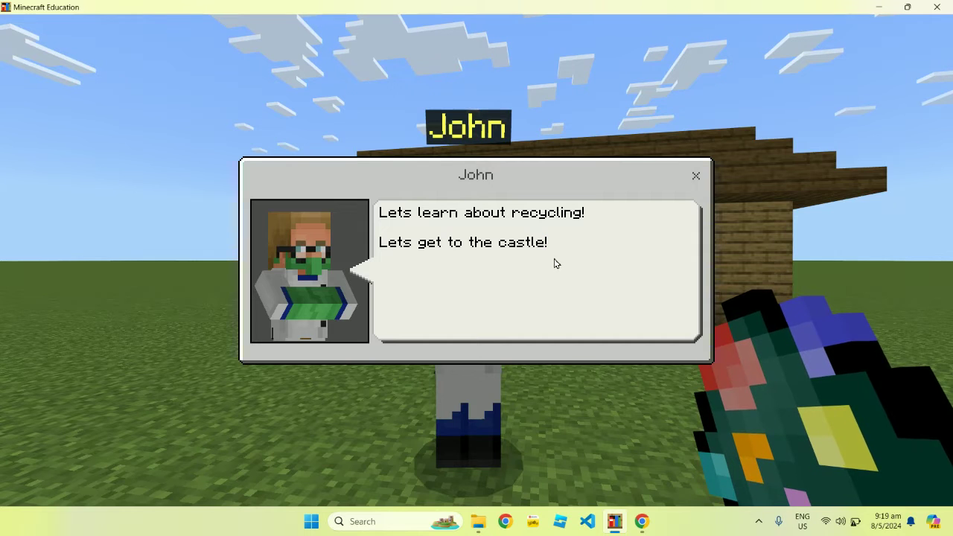
pyautogui.press('Escape')
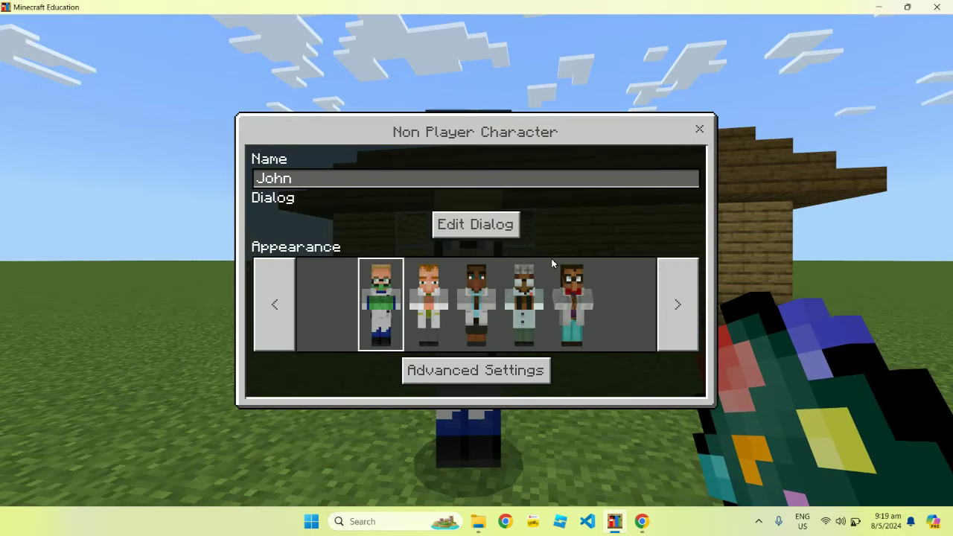
# In Advanced Settings, add a button-mode command labelled 'Press button' that runs summon chicken
pyautogui.click(508, 382)
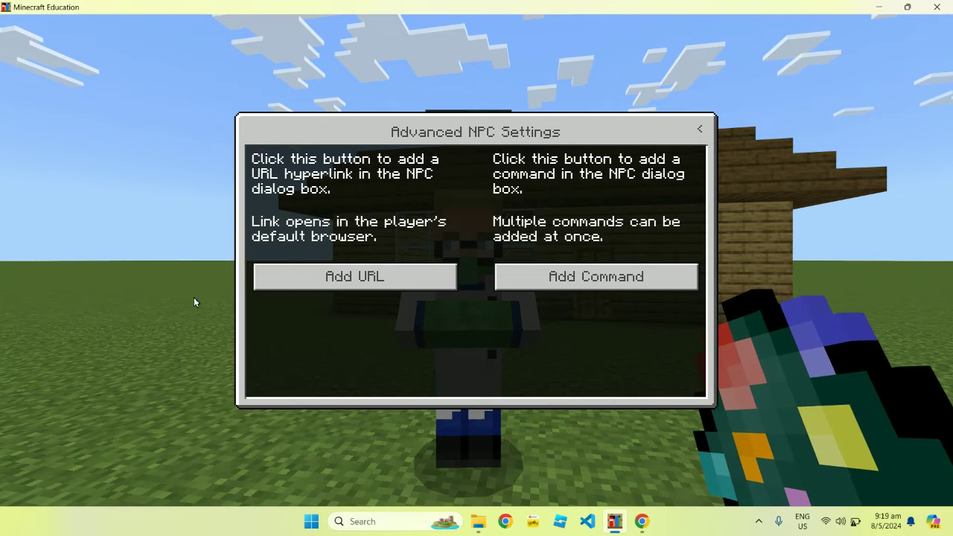
pyautogui.click(652, 283)
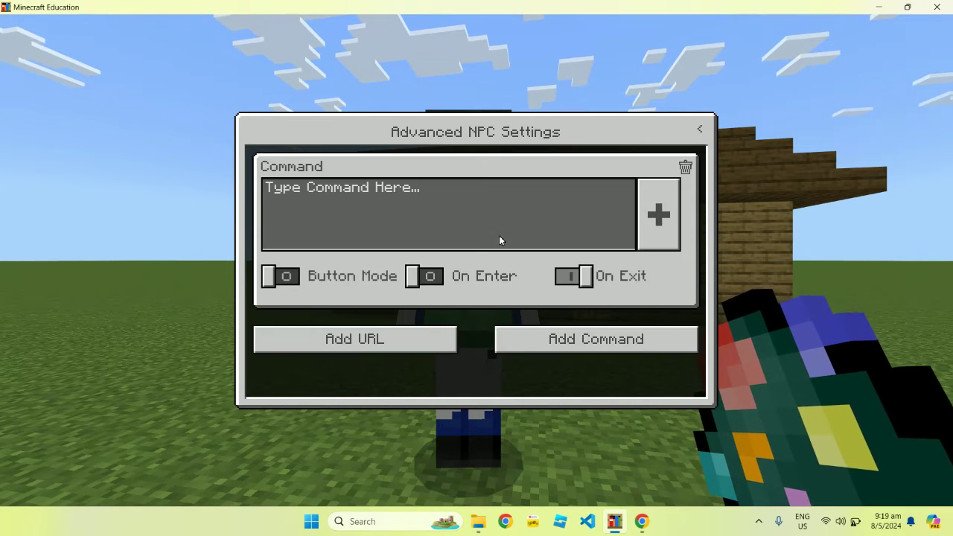
pyautogui.click(287, 277)
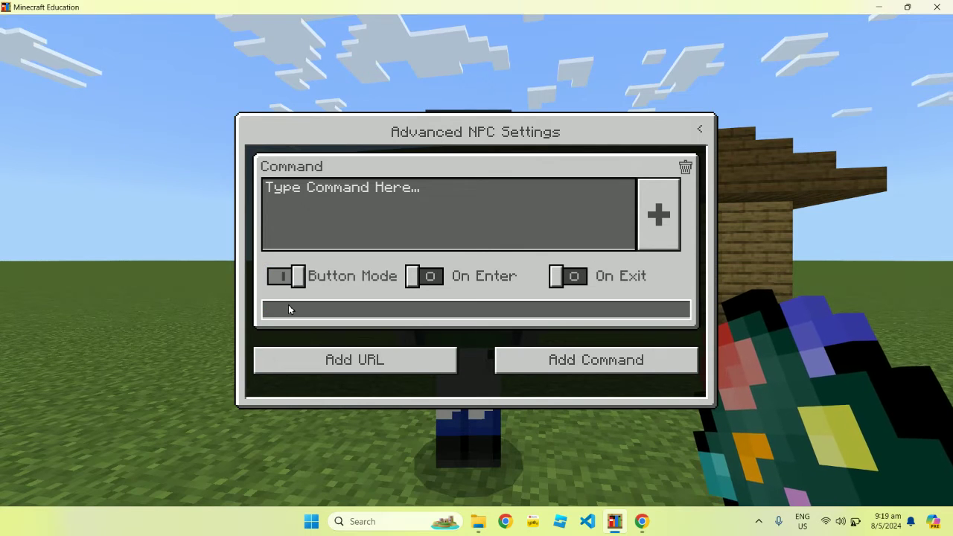
pyautogui.write('Press button')
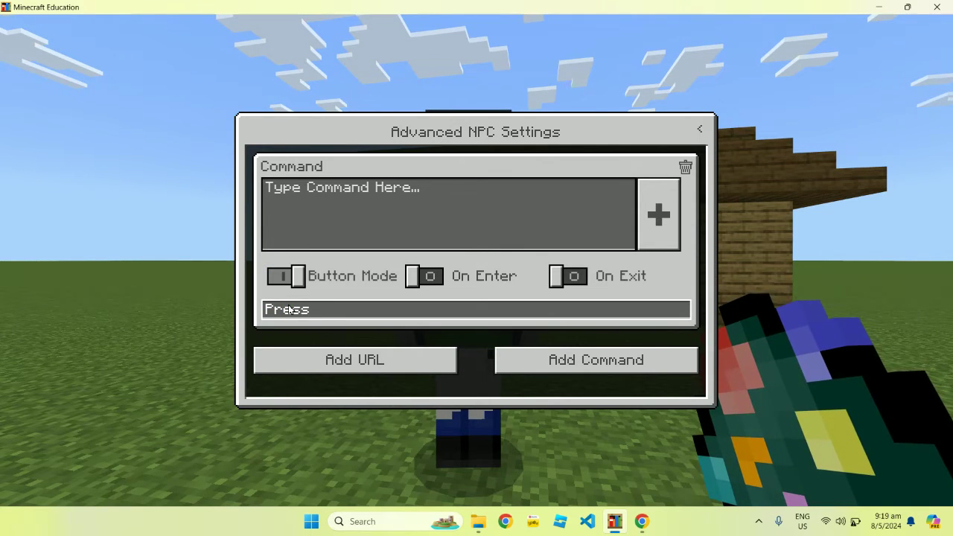
pyautogui.click(394, 196)
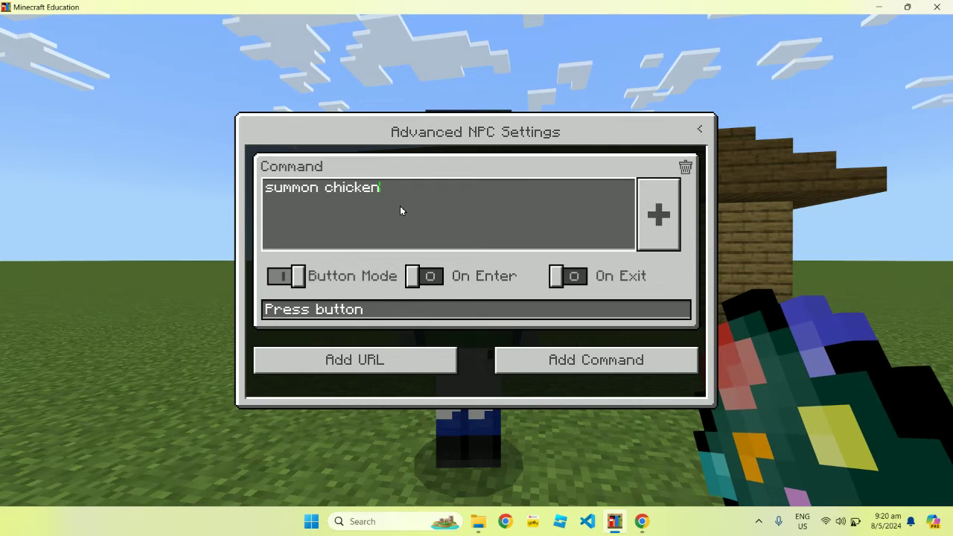
pyautogui.press('Escape')
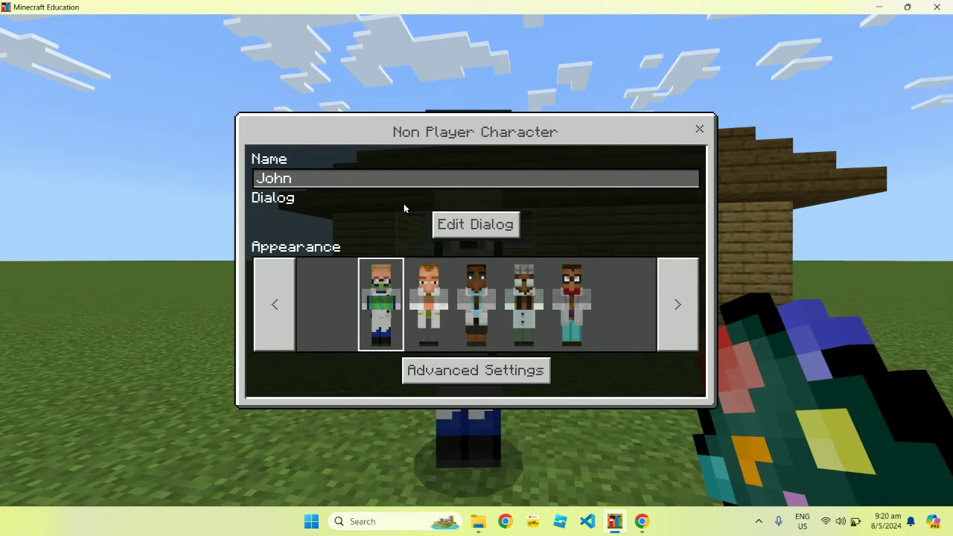
# Preview John's dialog and use 'Press button' to summon a chicken
pyautogui.click(474, 227)
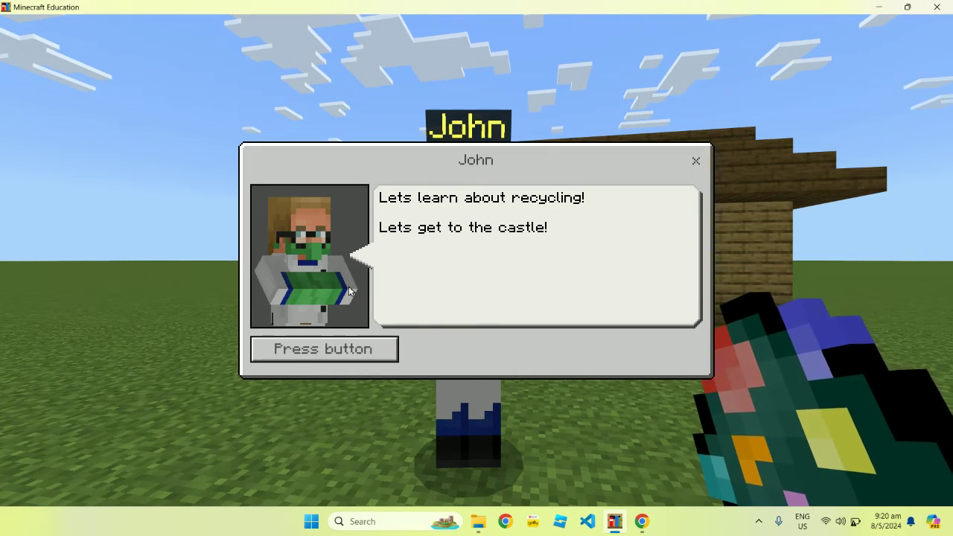
pyautogui.click(376, 352)
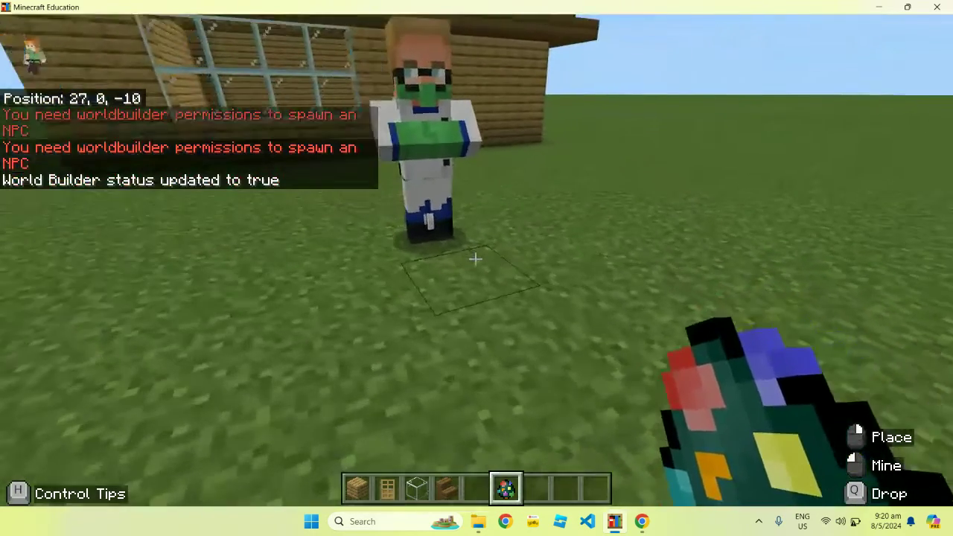
pyautogui.press('s')
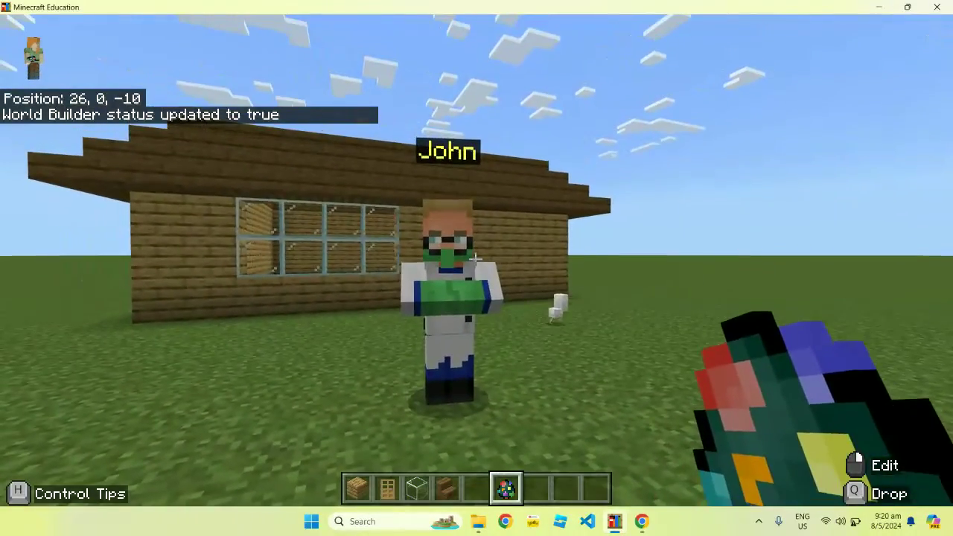
# Turn World Builder off with /wb and walk toward John
pyautogui.press('/')
pyautogui.write('w')
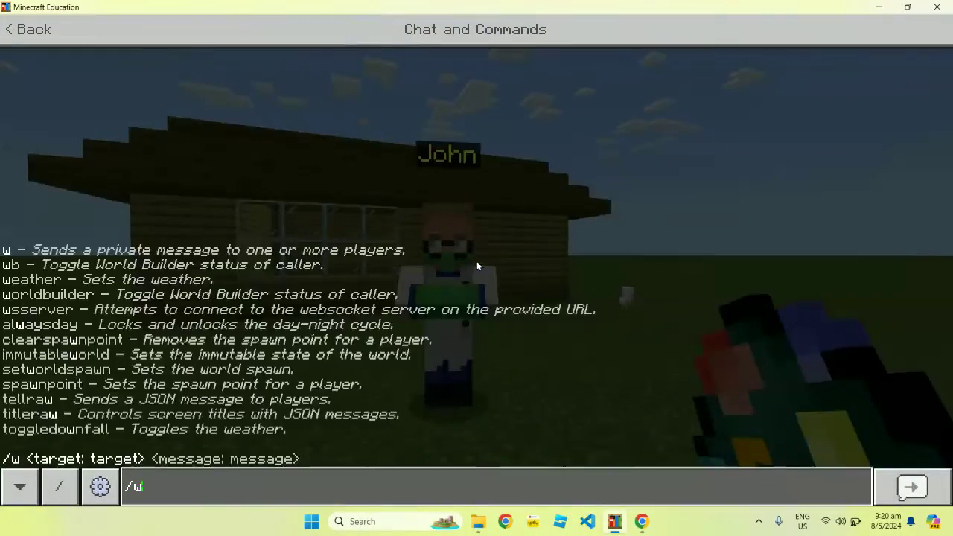
pyautogui.write('b')
pyautogui.press('Return')
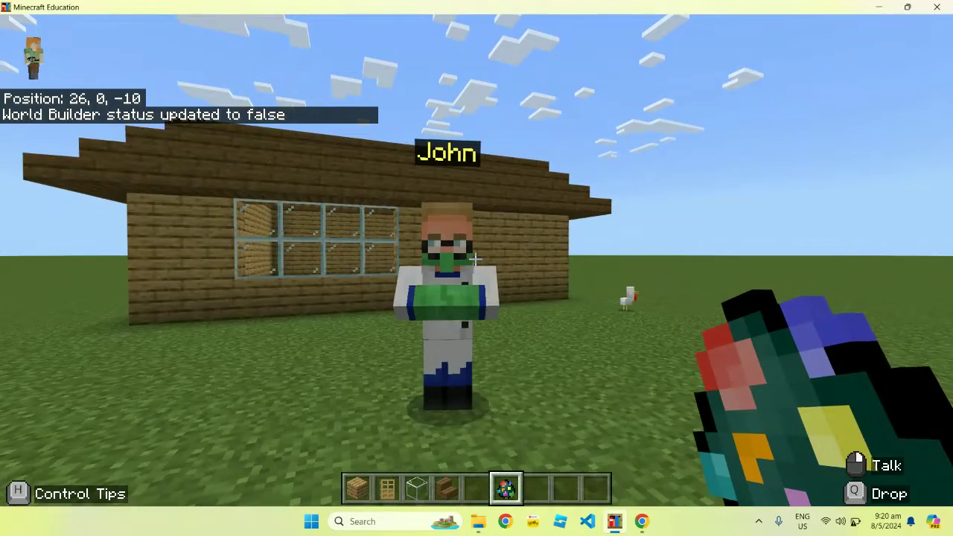
pyautogui.press('w')
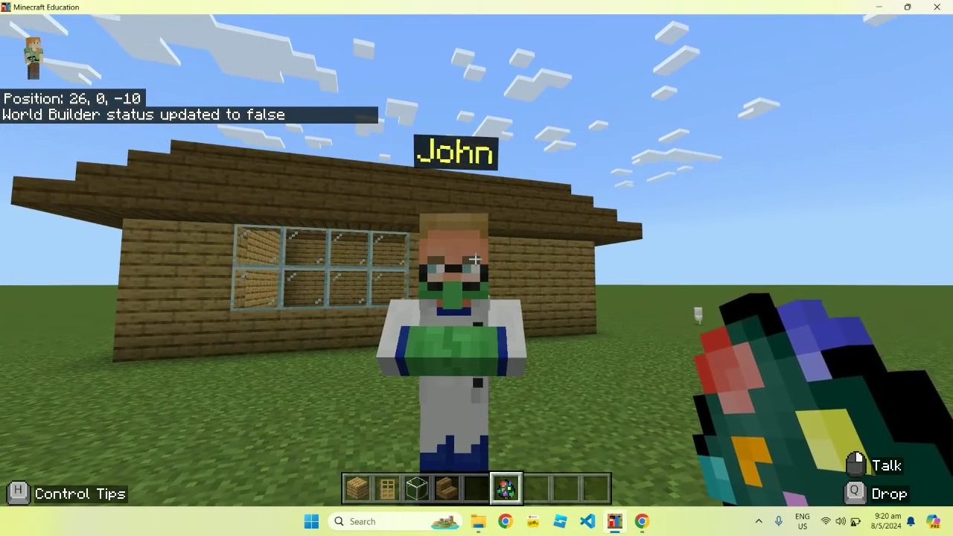
# Talk to John as a regular player and summon a chicken with his dialog button
pyautogui.rightClick(475, 259)
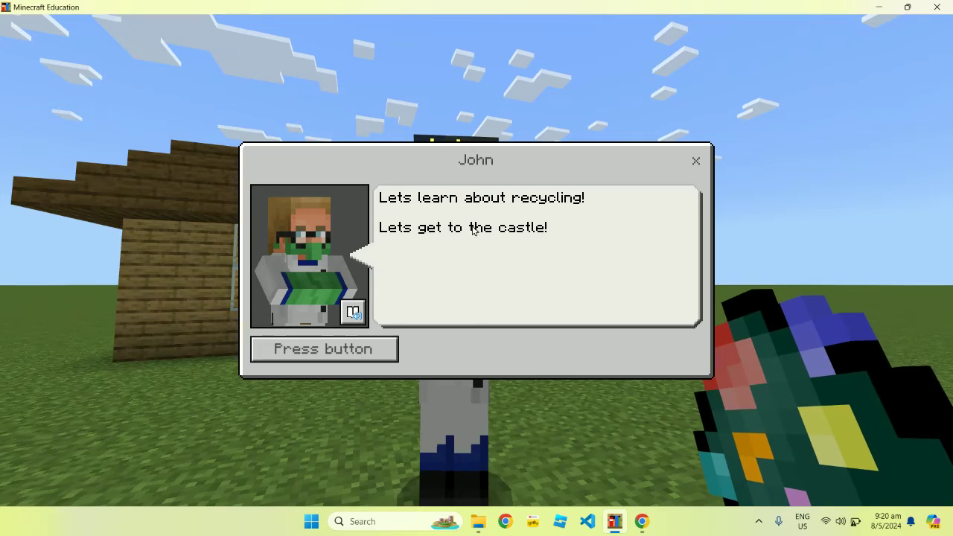
pyautogui.press('Escape')
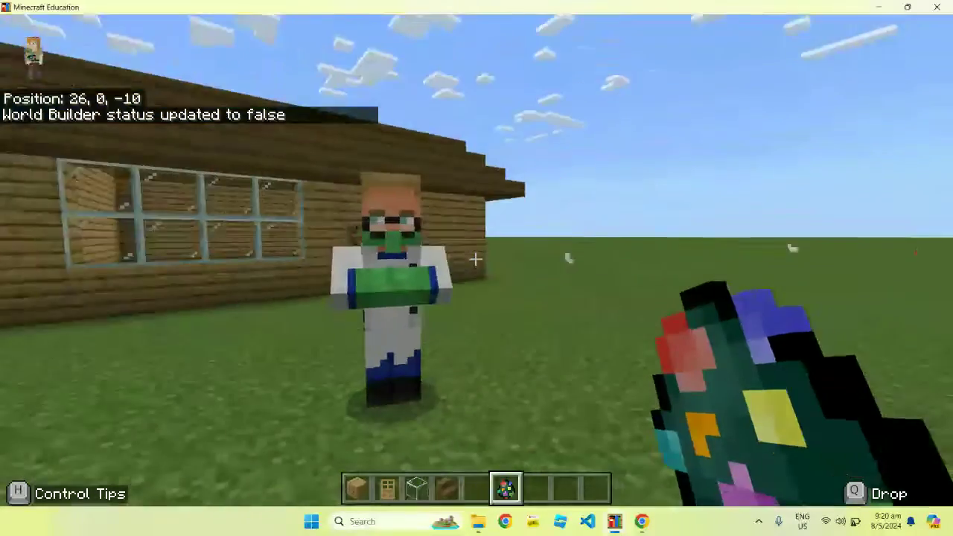
pyautogui.rightClick(475, 259)
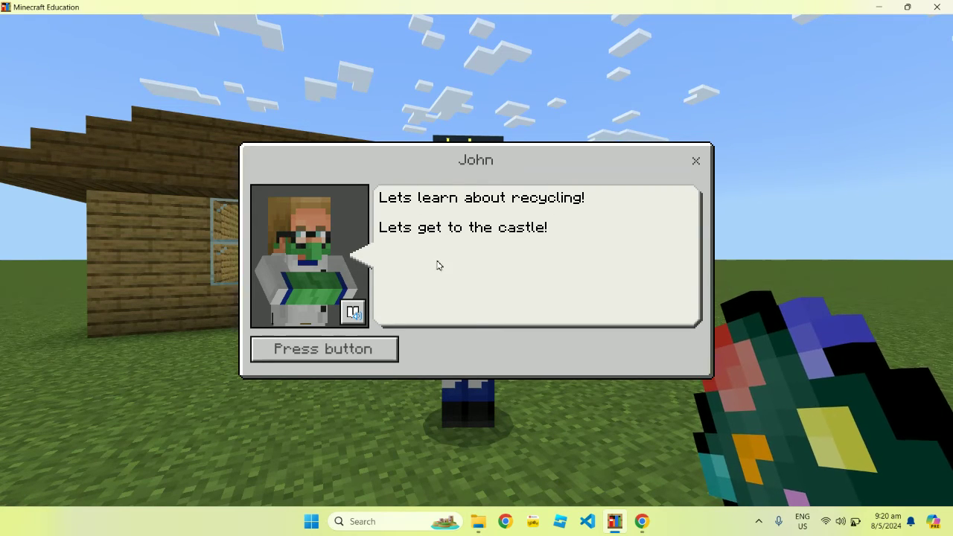
pyautogui.click(376, 349)
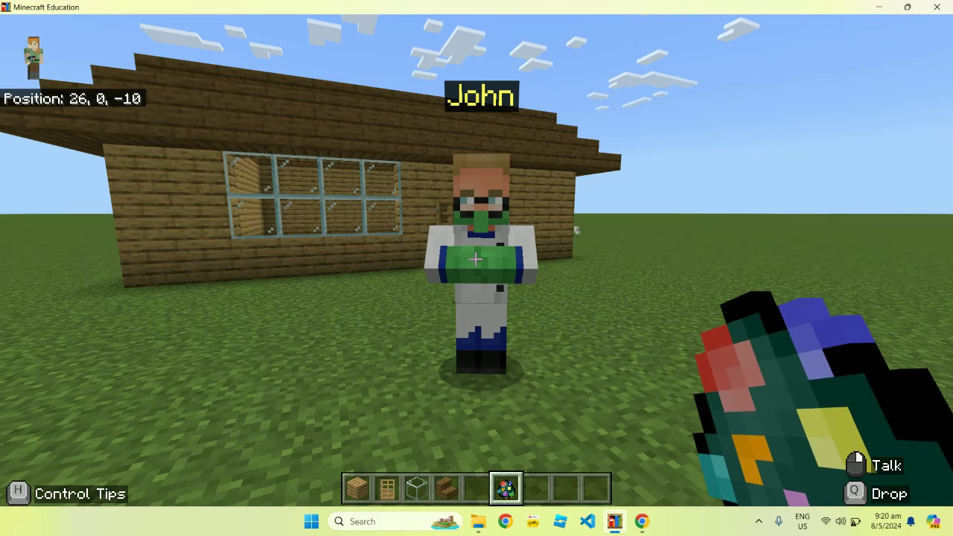
pyautogui.rightClick(476, 258)
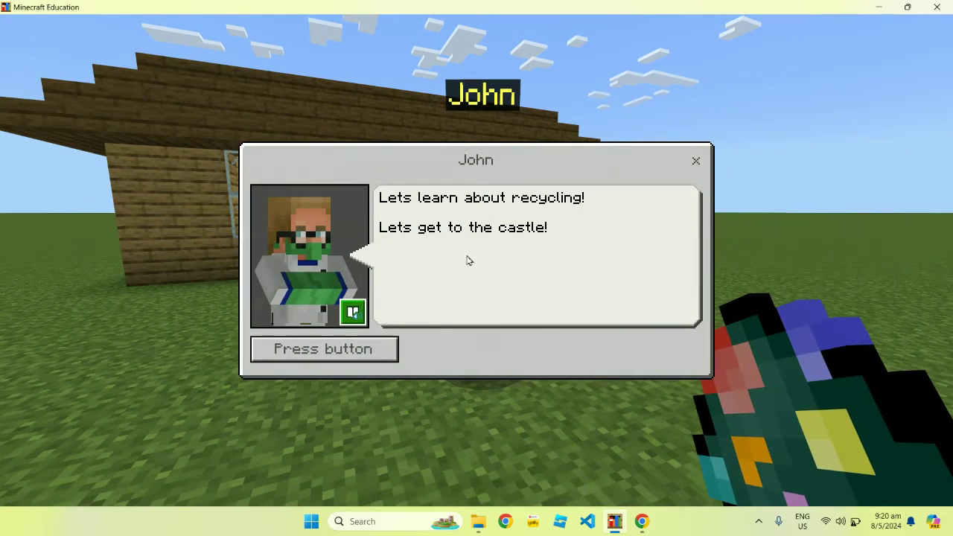